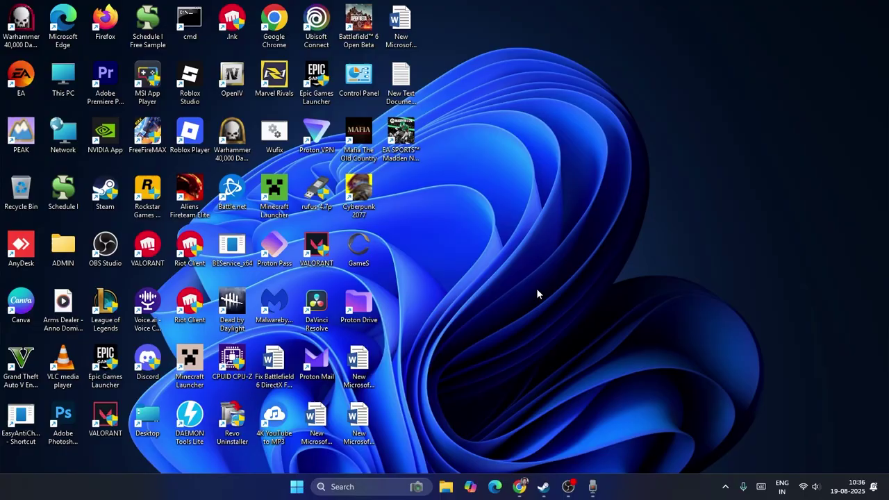
# From the Steam library, open Battlefield 6 Open Beta's local files in its Glacier Events folder
pyautogui.click(544, 486)
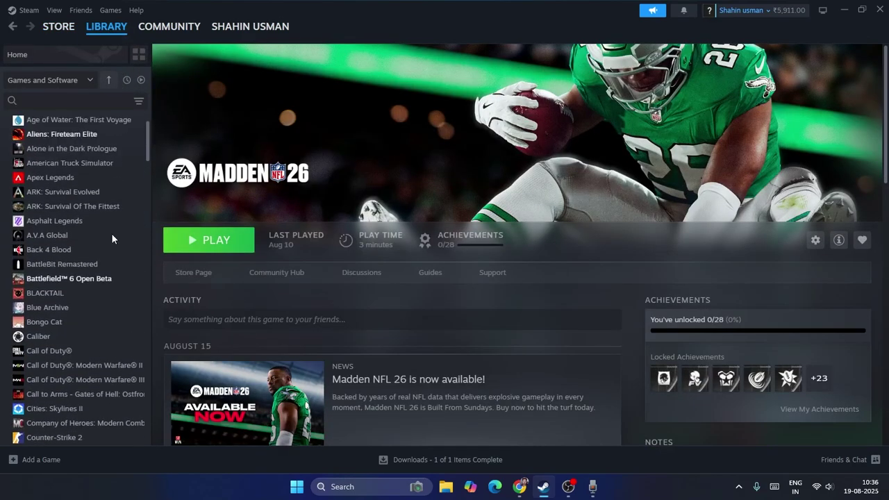
pyautogui.scroll(2, 118, 205)
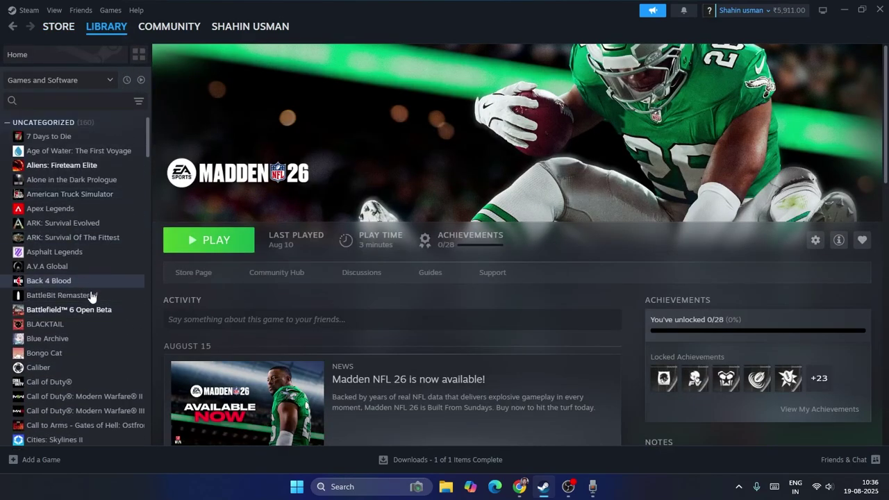
pyautogui.click(103, 315)
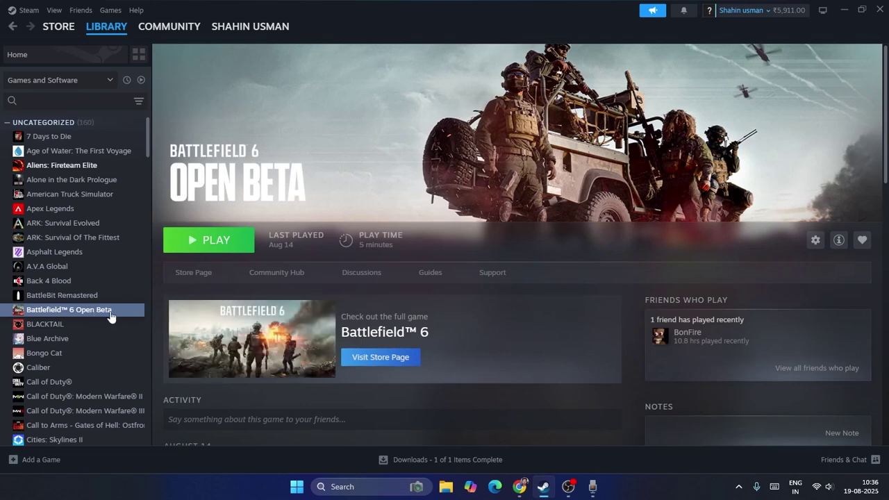
pyautogui.rightClick(110, 316)
pyautogui.moveTo(146, 378)
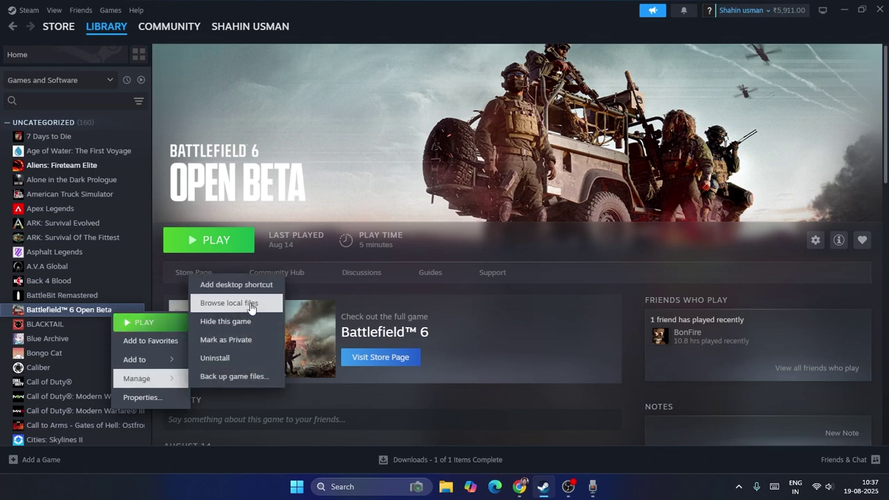
pyautogui.click(252, 305)
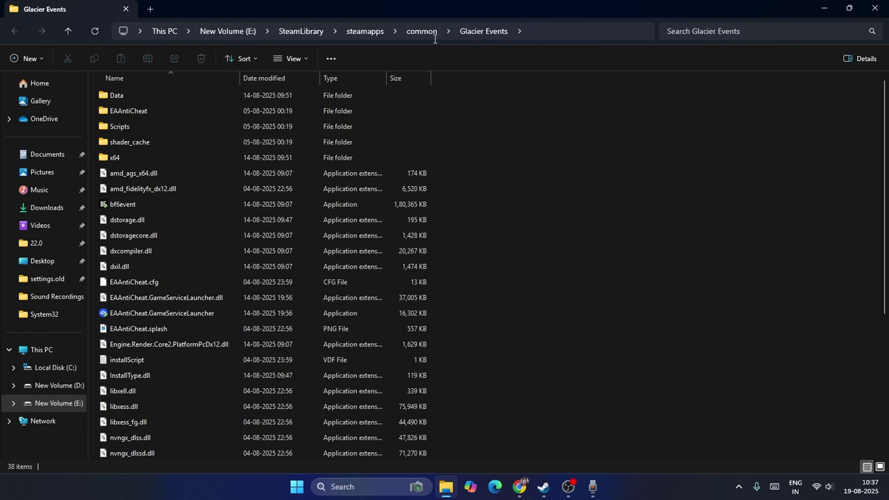
pyautogui.click(874, 7)
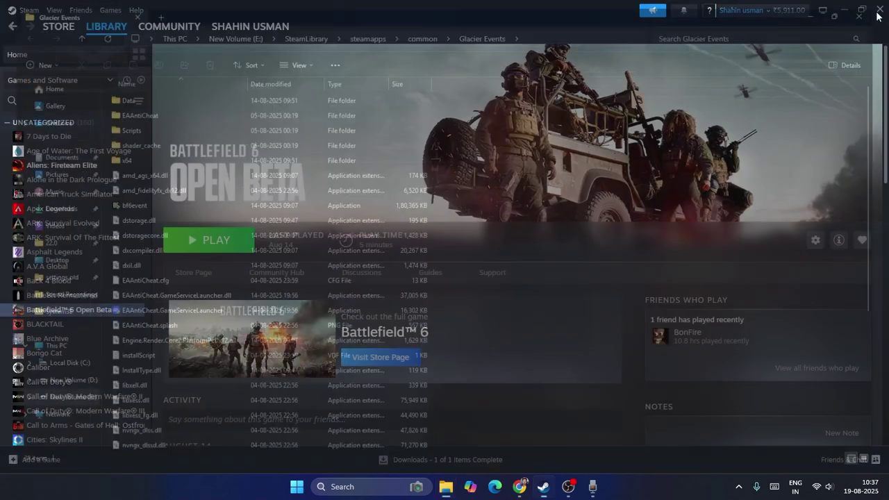
pyautogui.click(446, 486)
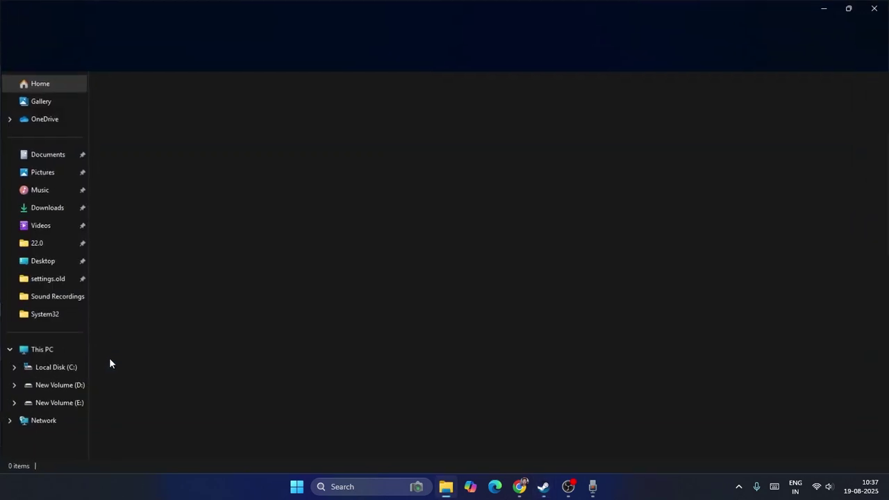
pyautogui.click(58, 353)
pyautogui.doubleClick(437, 105)
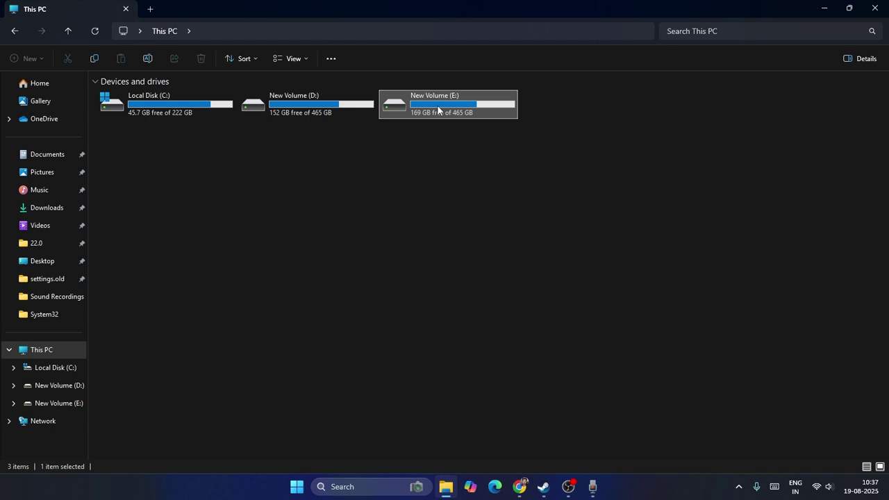
pyautogui.doubleClick(129, 142)
pyautogui.doubleClick(135, 95)
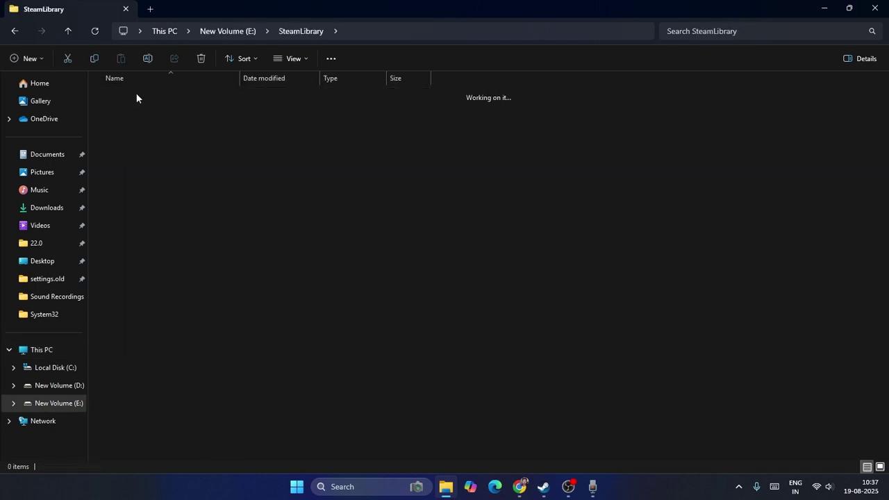
pyautogui.doubleClick(137, 97)
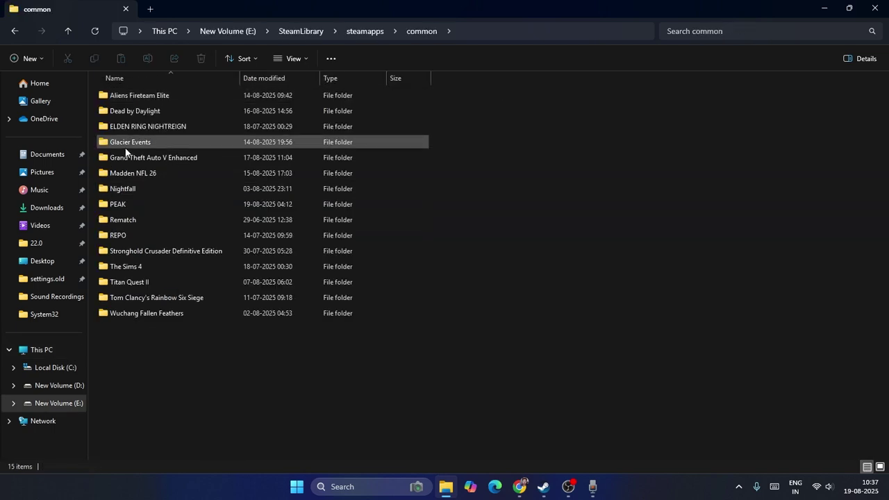
pyautogui.doubleClick(162, 141)
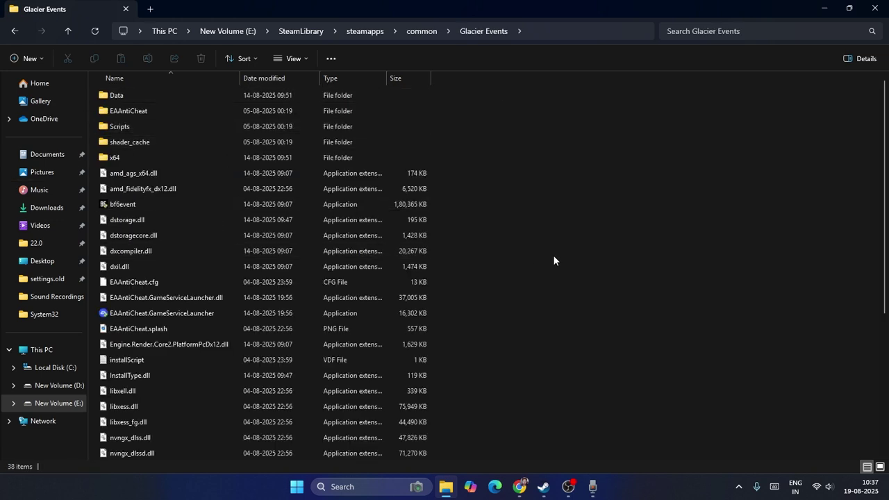
pyautogui.scroll(-1, 554, 256)
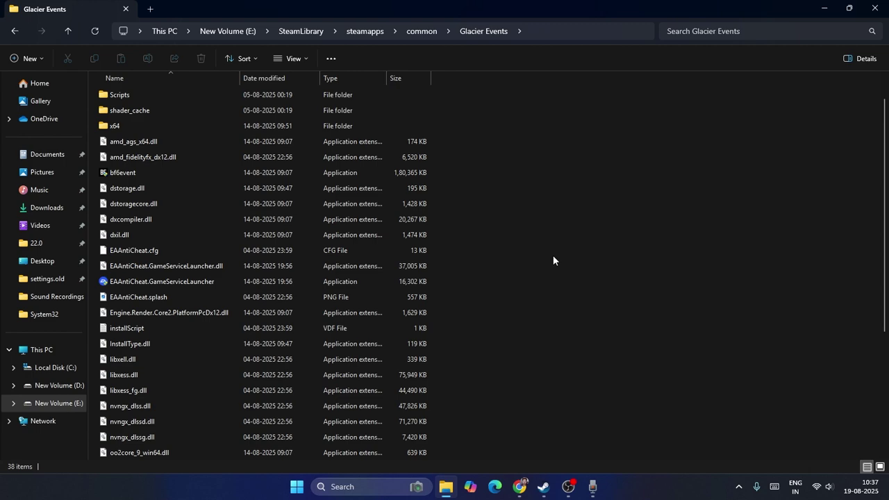
pyautogui.scroll(-3, 553, 257)
pyautogui.scroll(4, 553, 257)
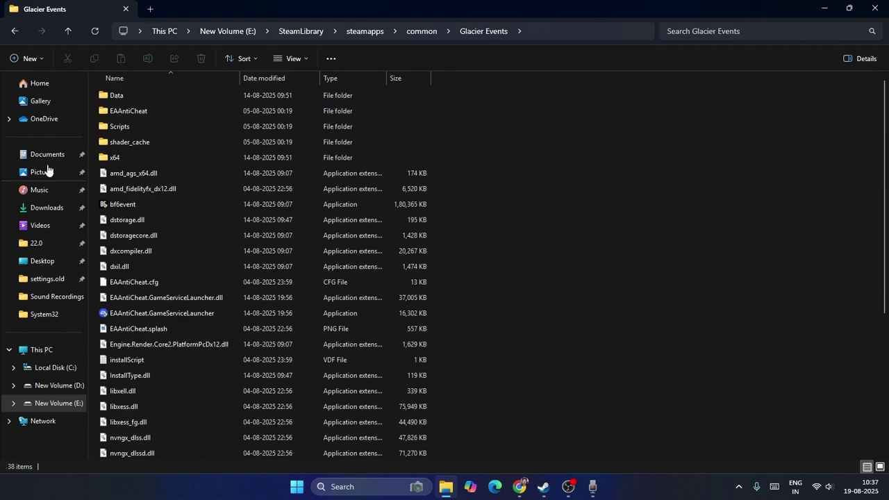
pyautogui.doubleClick(139, 112)
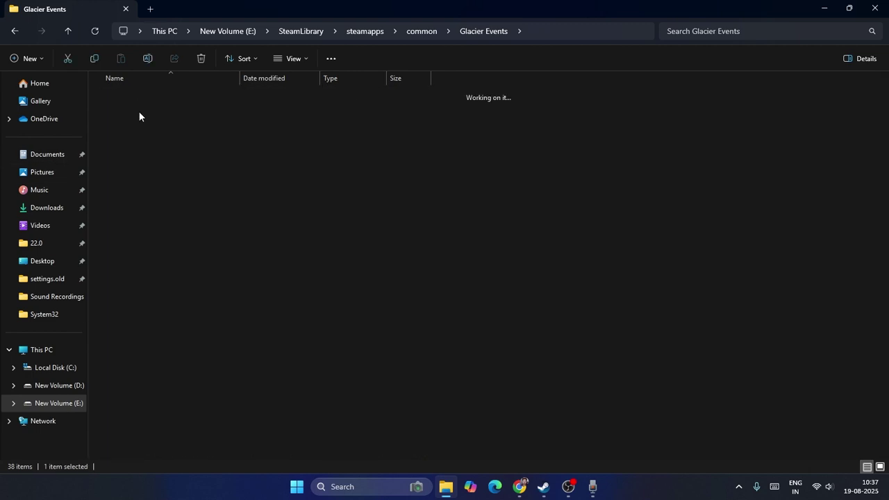
pyautogui.click(68, 32)
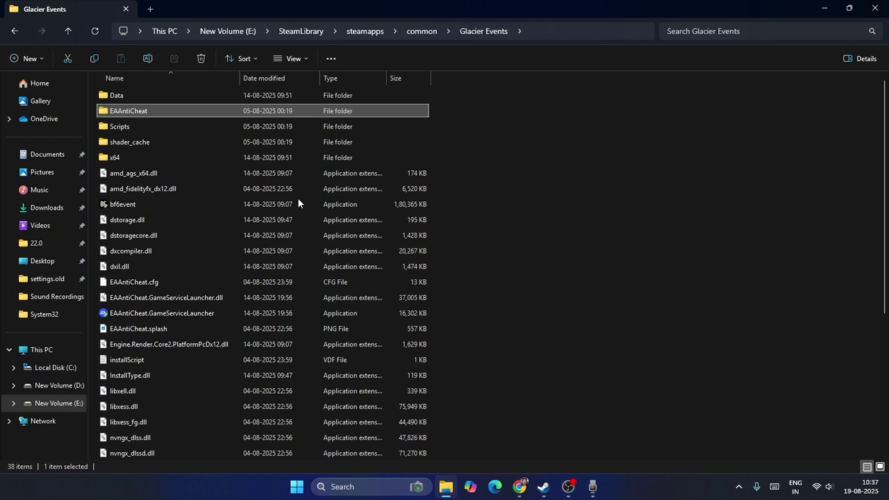
pyautogui.scroll(-1, 298, 198)
pyautogui.click(122, 283)
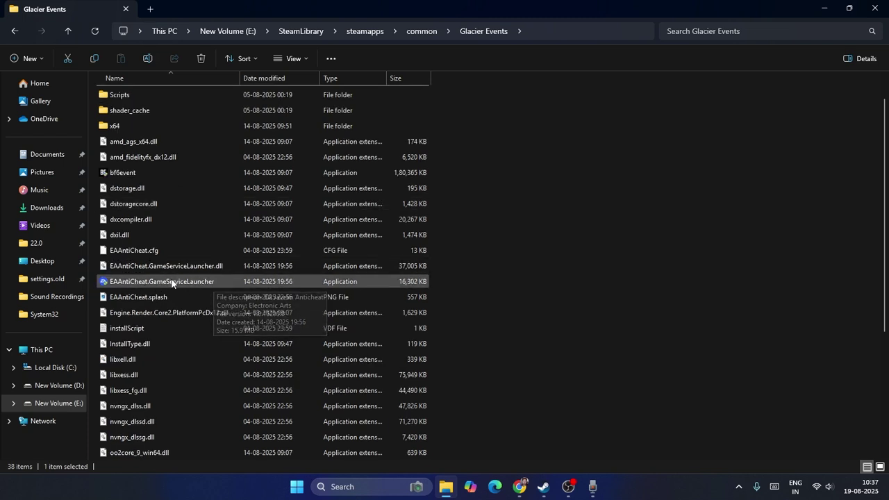
# Set EAAntiCheat.GameServiceLauncher to Windows 8 compatibility mode with full-screen optimisations disabled
pyautogui.rightClick(171, 280)
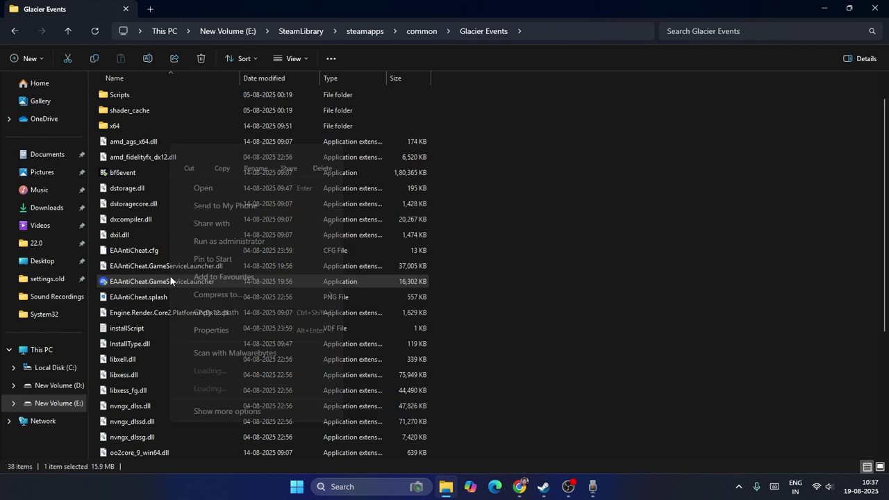
pyautogui.click(241, 412)
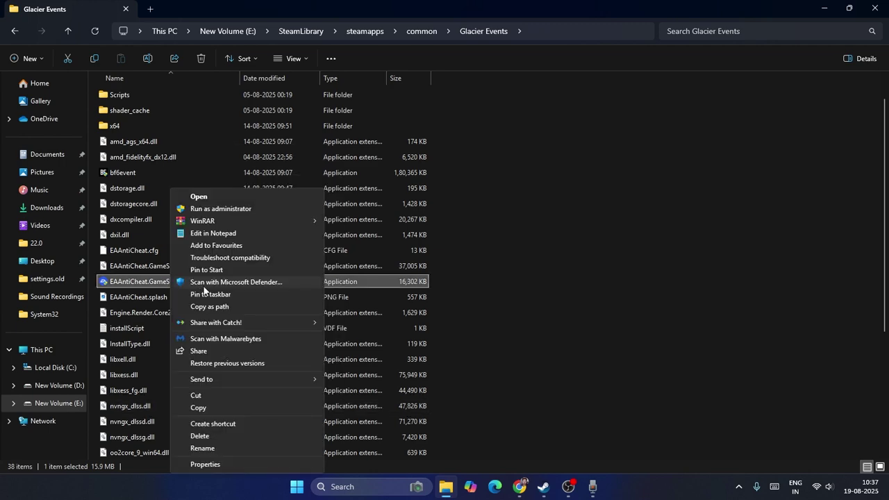
pyautogui.click(209, 462)
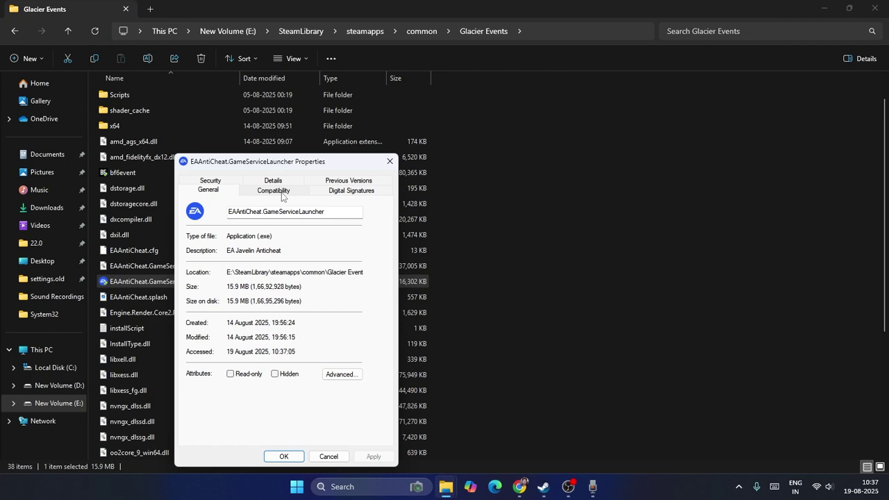
pyautogui.click(273, 191)
pyautogui.moveTo(299, 161); pyautogui.dragTo(511, 91)
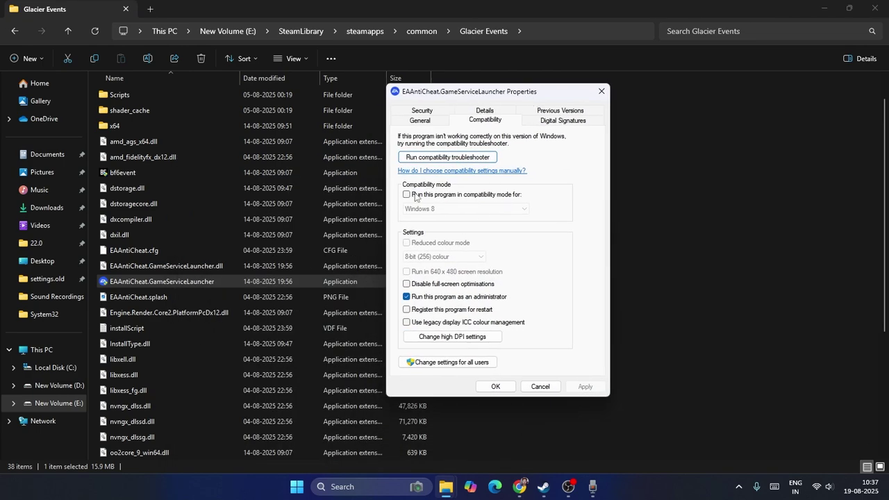
pyautogui.click(407, 195)
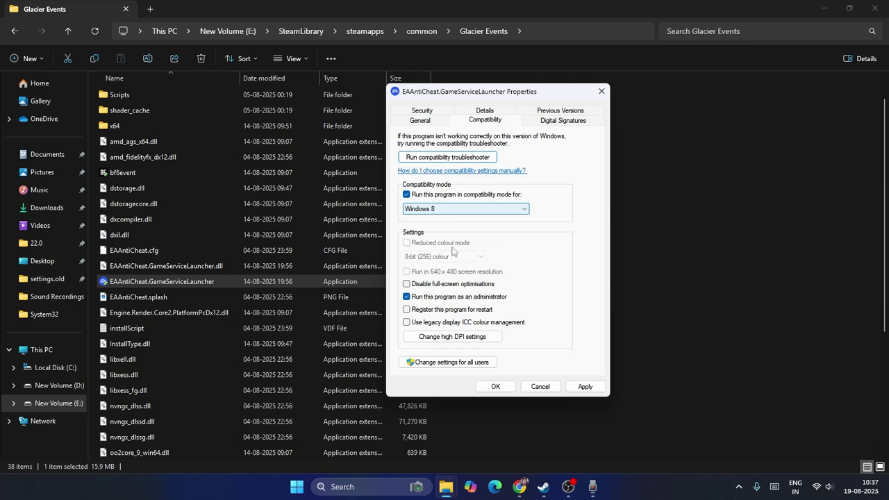
pyautogui.click(408, 285)
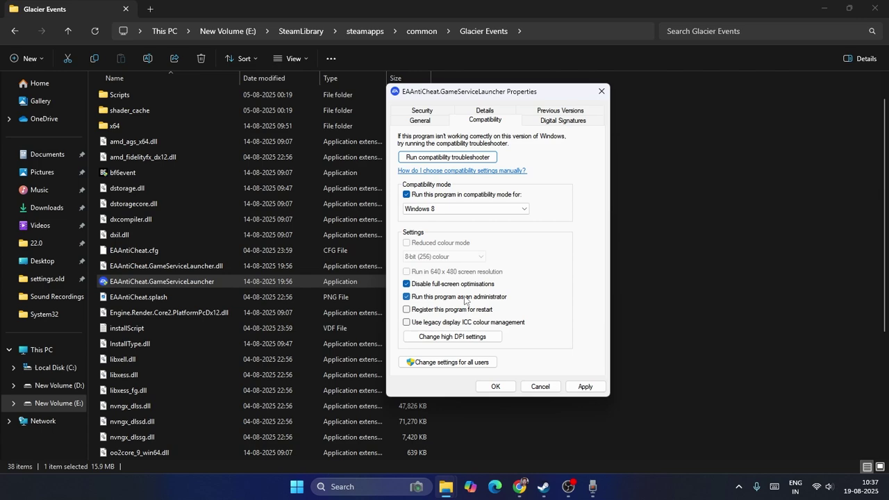
pyautogui.click(493, 386)
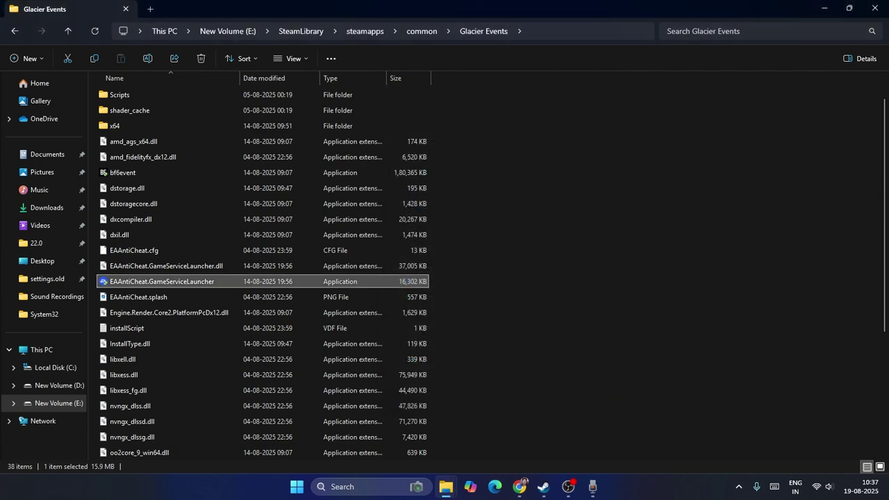
# Close File Explorer and minimize Steam to reveal the desktop
pyautogui.click(874, 8)
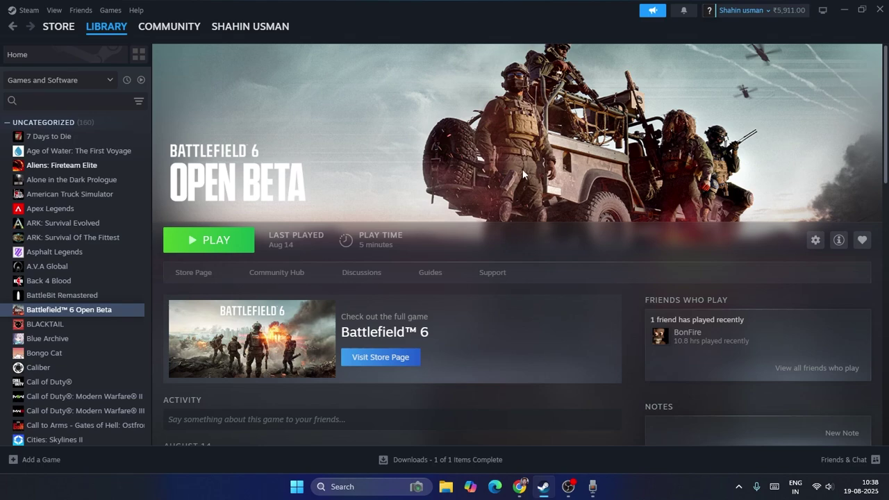
pyautogui.click(844, 10)
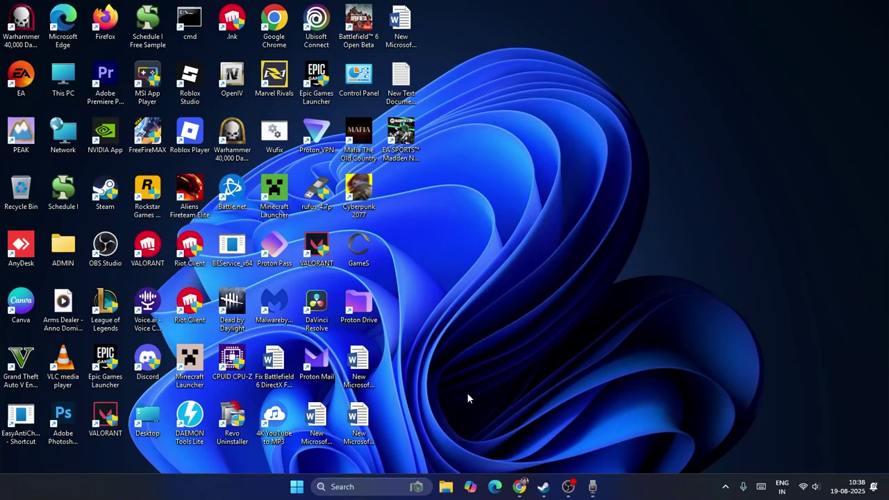
# Launch the Services app by searching 'services' from the taskbar
pyautogui.click(324, 489)
pyautogui.write('ser')
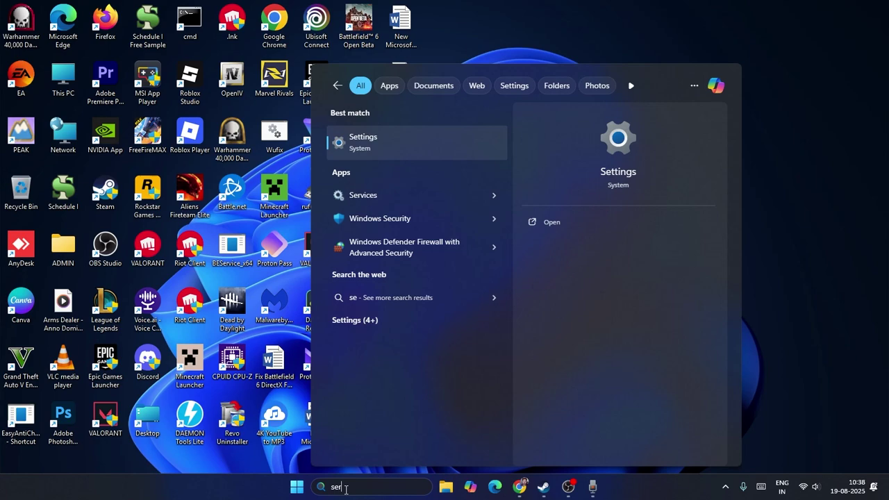
pyautogui.write('vices')
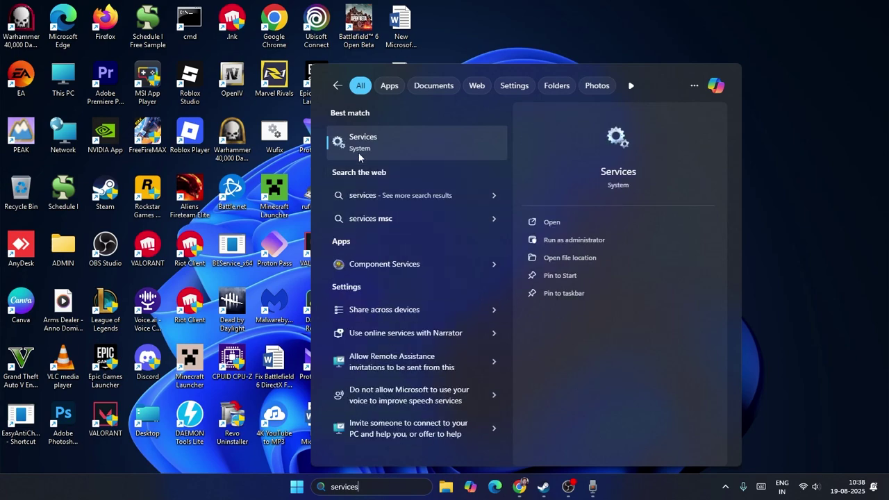
pyautogui.click(359, 152)
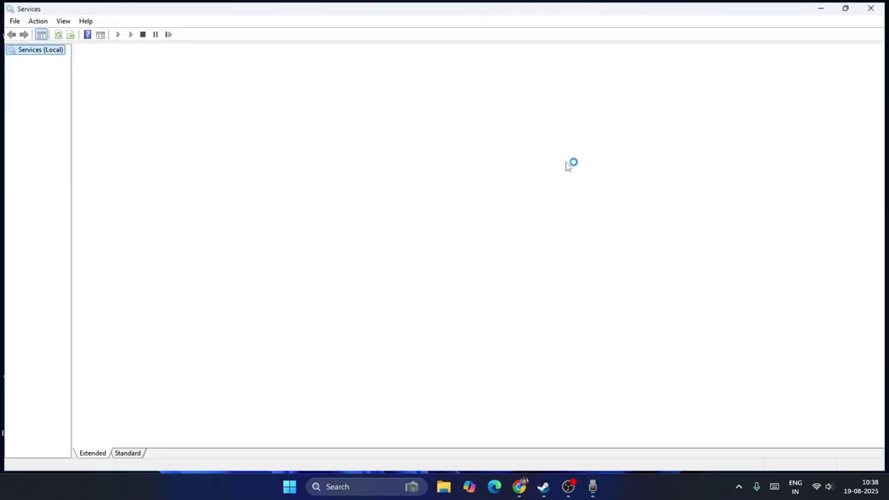
# Scroll the services list and select Easy Anti-Cheat (Epic Online Services)
pyautogui.scroll(-4, 267, 229)
pyautogui.scroll(-3, 267, 229)
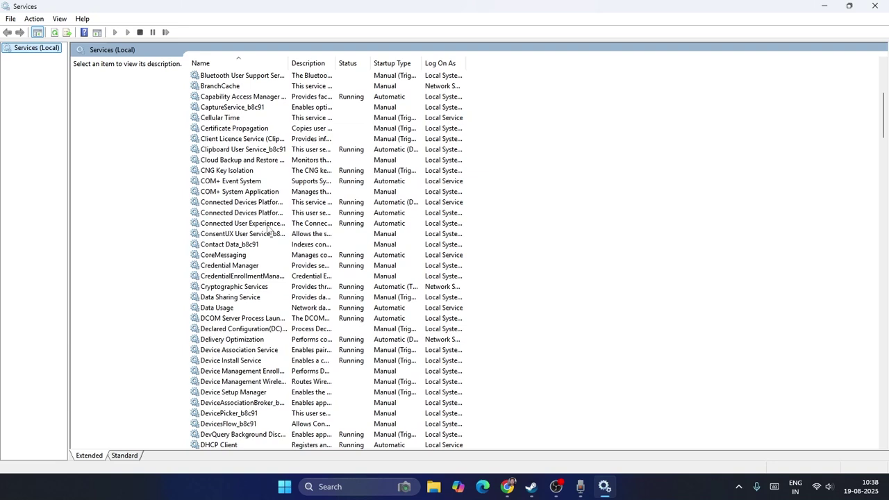
pyautogui.scroll(-3, 267, 229)
pyautogui.scroll(-2, 269, 229)
pyautogui.scroll(-4, 271, 228)
pyautogui.scroll(-1, 271, 228)
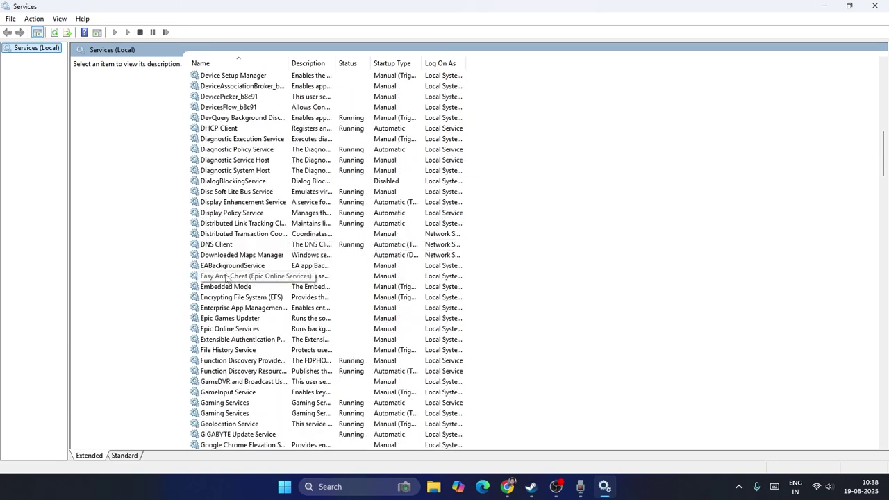
pyautogui.click(257, 277)
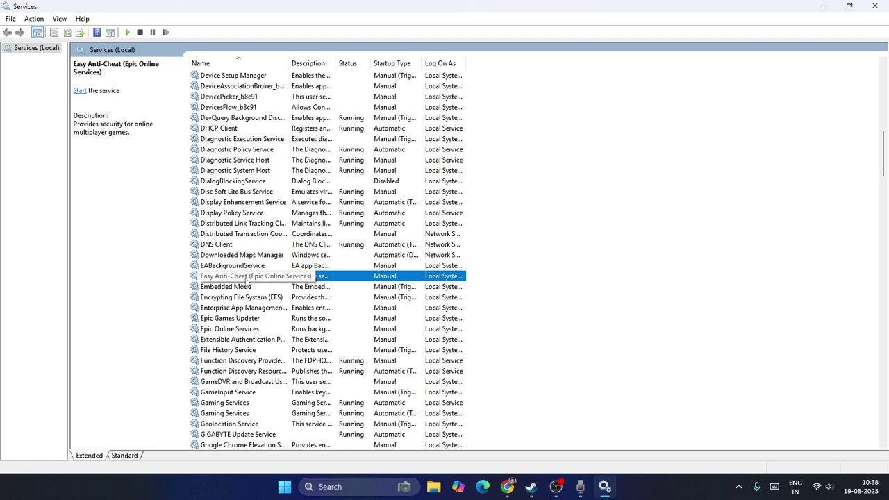
# Set Easy Anti-Cheat's startup type to Automatic and apply it, despite a failed start with error 87
pyautogui.rightClick(247, 278)
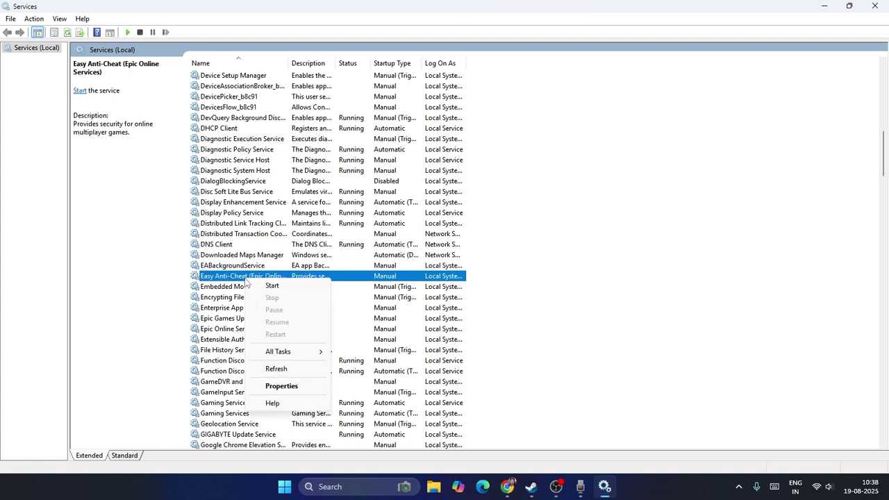
pyautogui.click(300, 387)
pyautogui.click(424, 230)
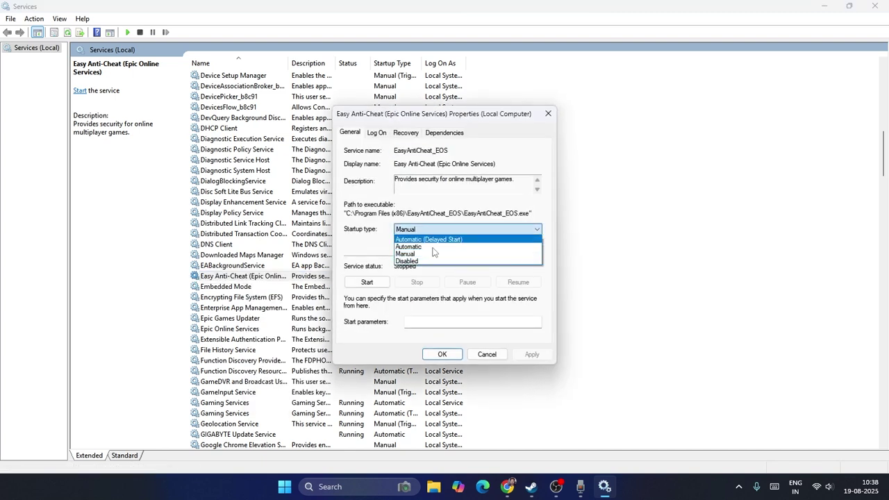
pyautogui.click(427, 244)
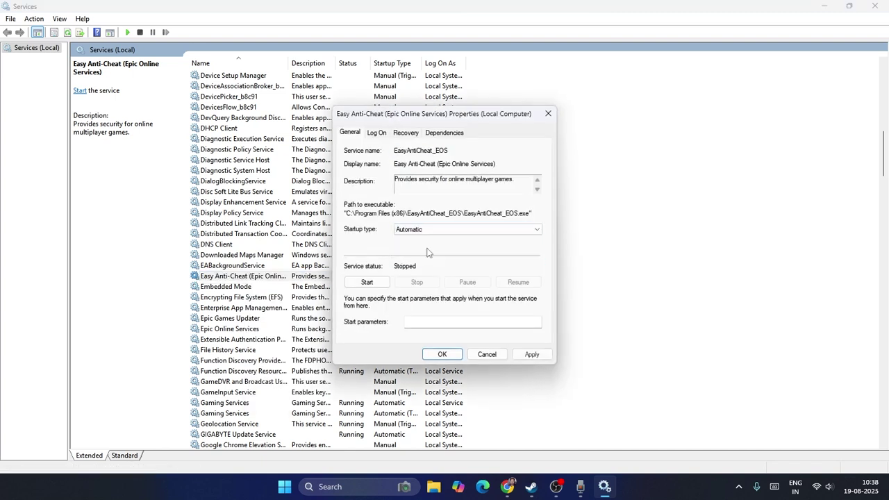
pyautogui.click(364, 285)
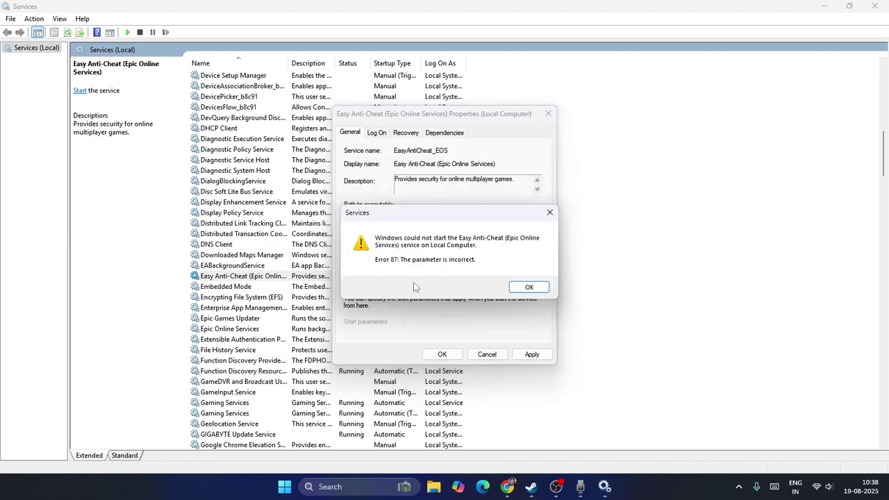
pyautogui.click(541, 289)
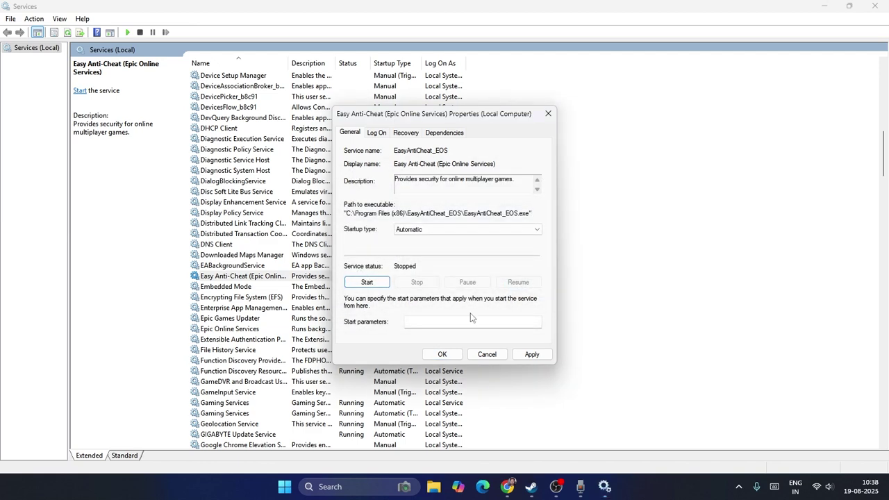
pyautogui.click(532, 355)
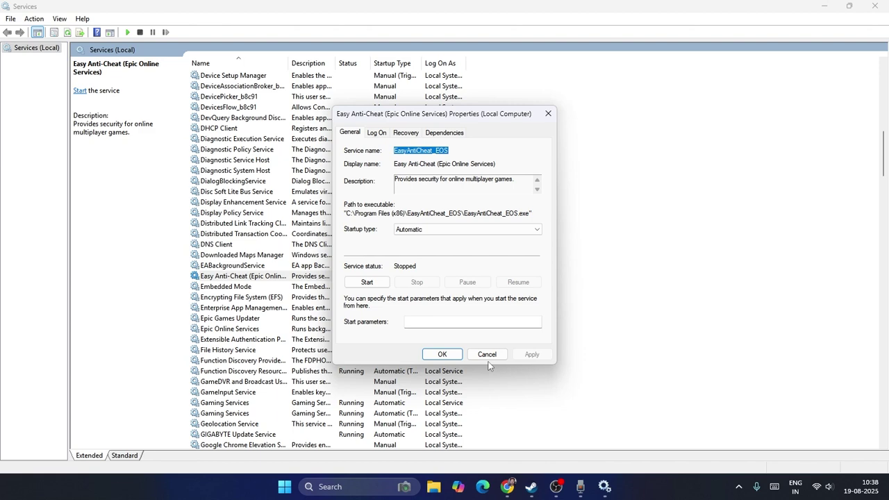
pyautogui.click(442, 354)
# Retry starting Easy Anti-Cheat from the context menu and dismiss the repeated error
pyautogui.rightClick(285, 280)
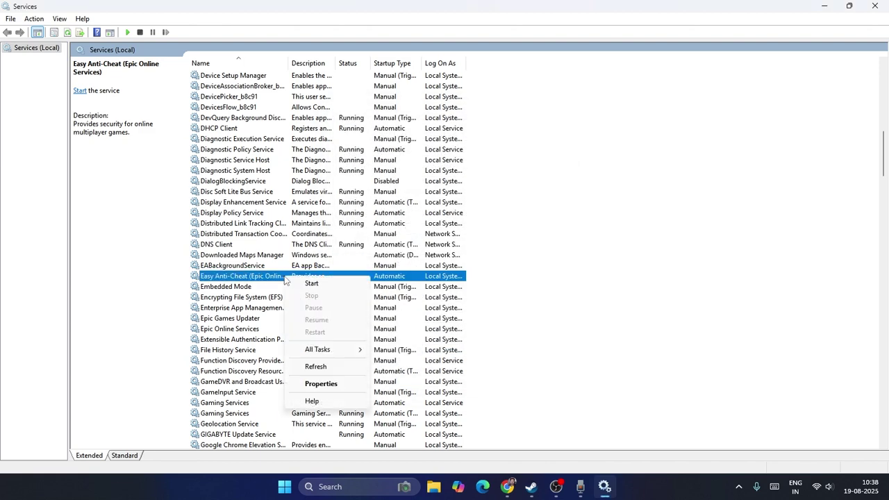
pyautogui.click(319, 284)
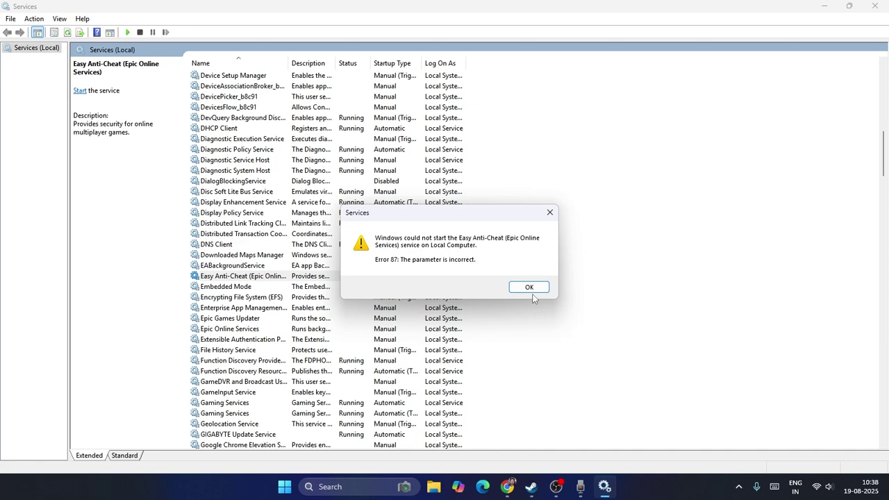
pyautogui.click(529, 287)
# Set Epic Online Services to Automatic startup, start it, and apply the change
pyautogui.scroll(-1, 490, 323)
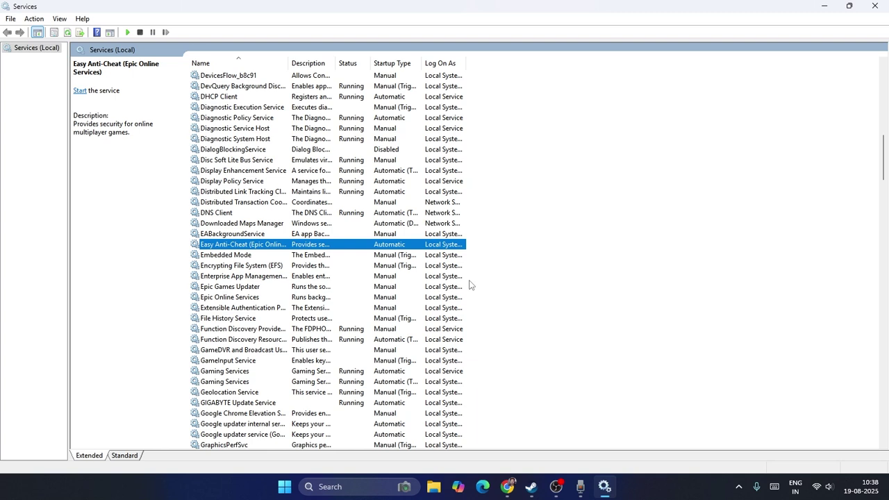
pyautogui.click(246, 299)
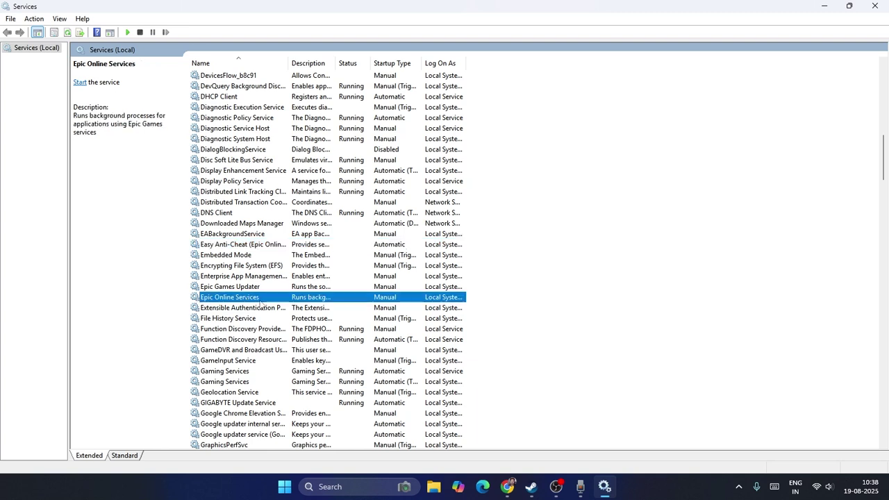
pyautogui.rightClick(309, 300)
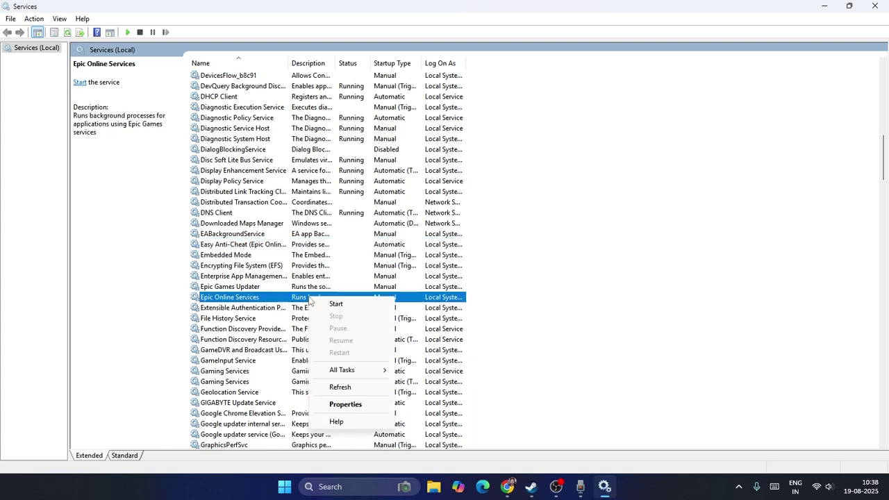
pyautogui.click(341, 405)
pyautogui.click(417, 230)
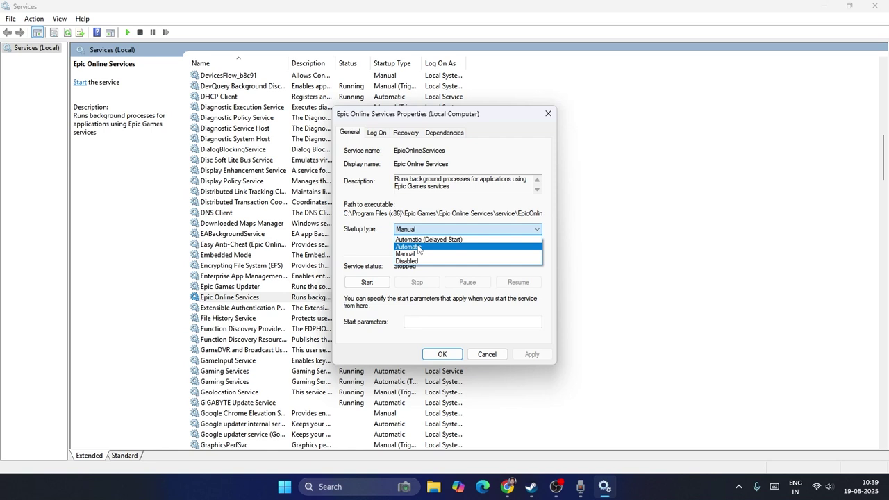
pyautogui.click(418, 245)
pyautogui.click(377, 285)
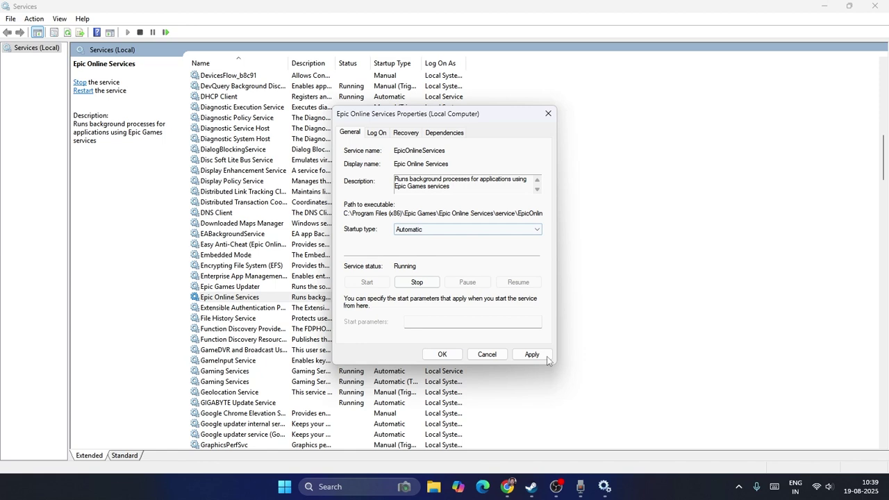
pyautogui.click(532, 354)
pyautogui.click(442, 354)
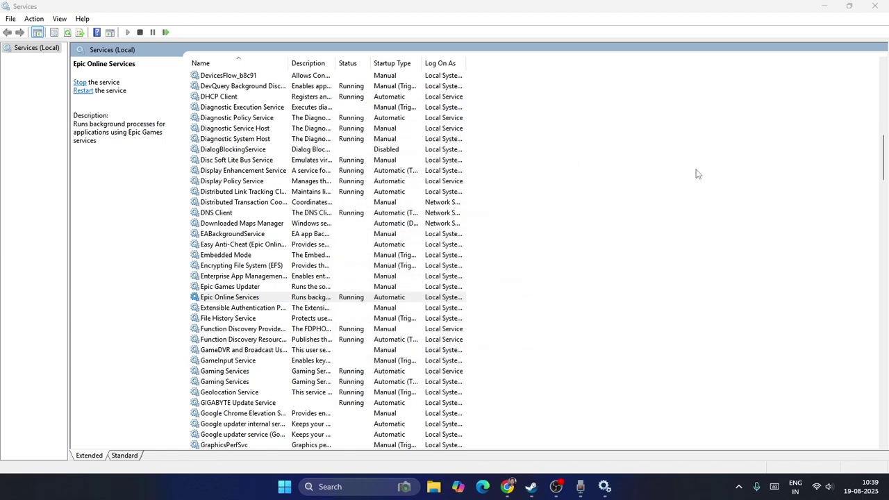
pyautogui.click(875, 6)
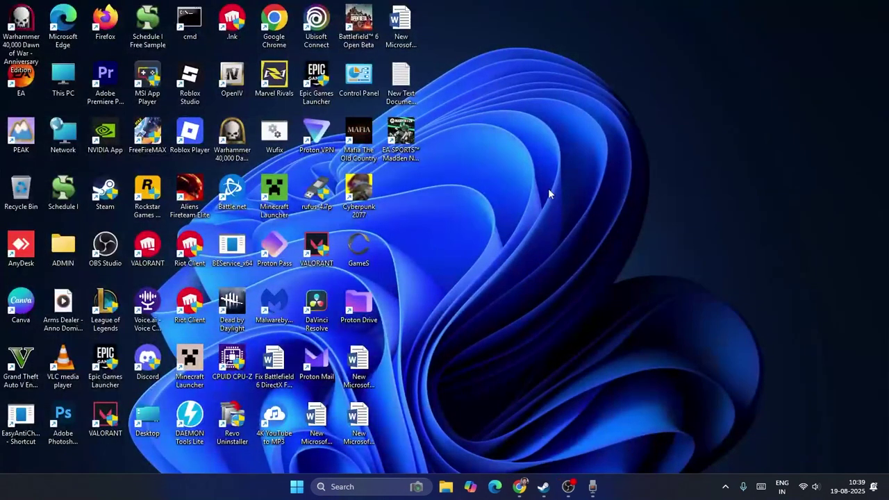